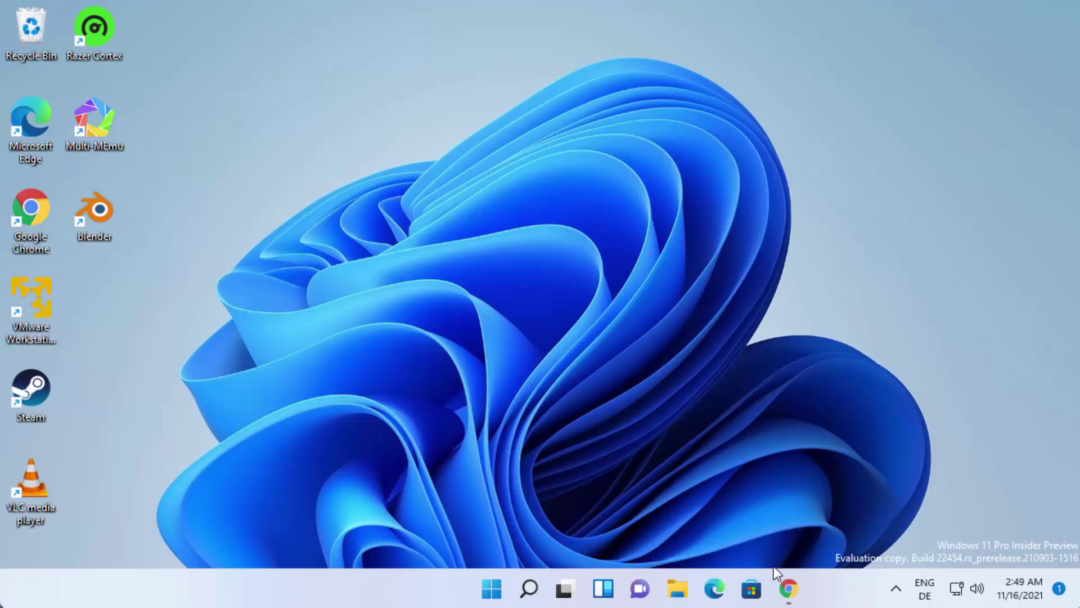
Step: Go from Chrome's search results to the Shotcut 21.10.31 Download page, dismissing the ad
{"action": "left_click", "coordinate": [791, 591]}
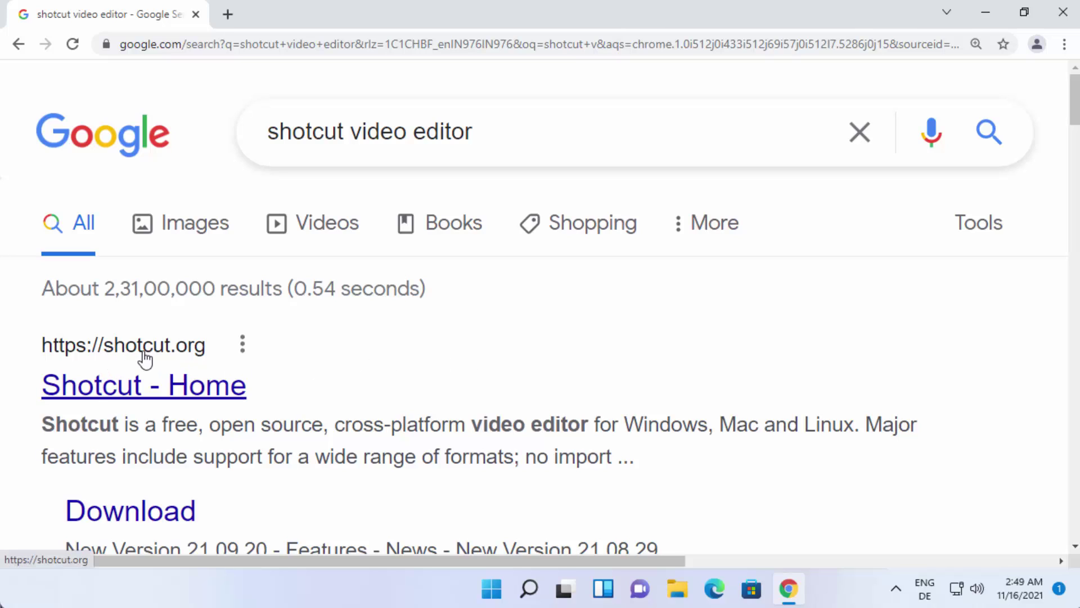
{"action": "left_click", "coordinate": [163, 392]}
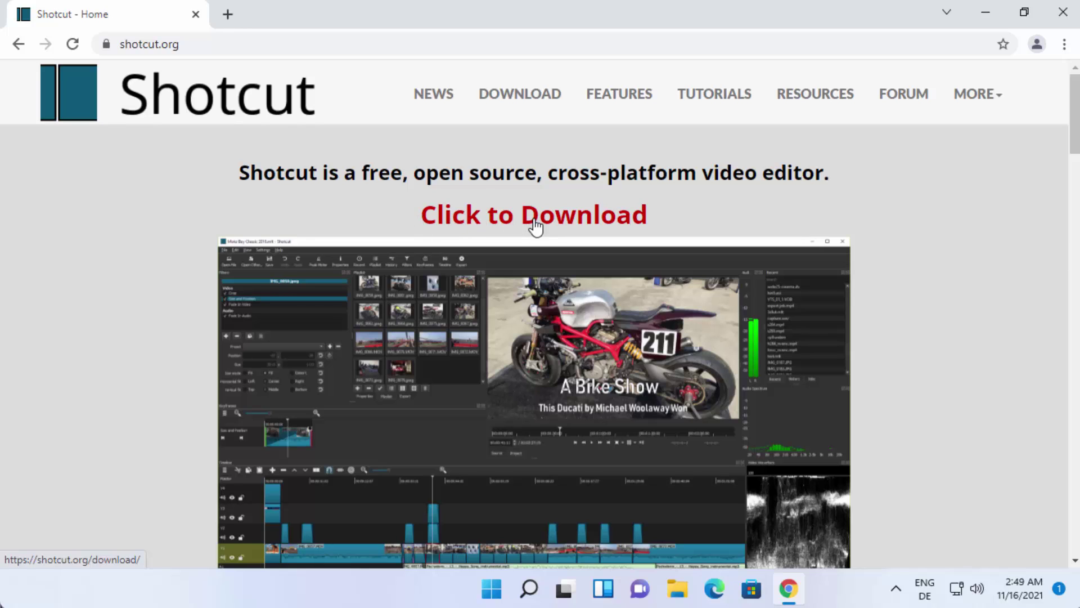
{"action": "left_click", "coordinate": [522, 104]}
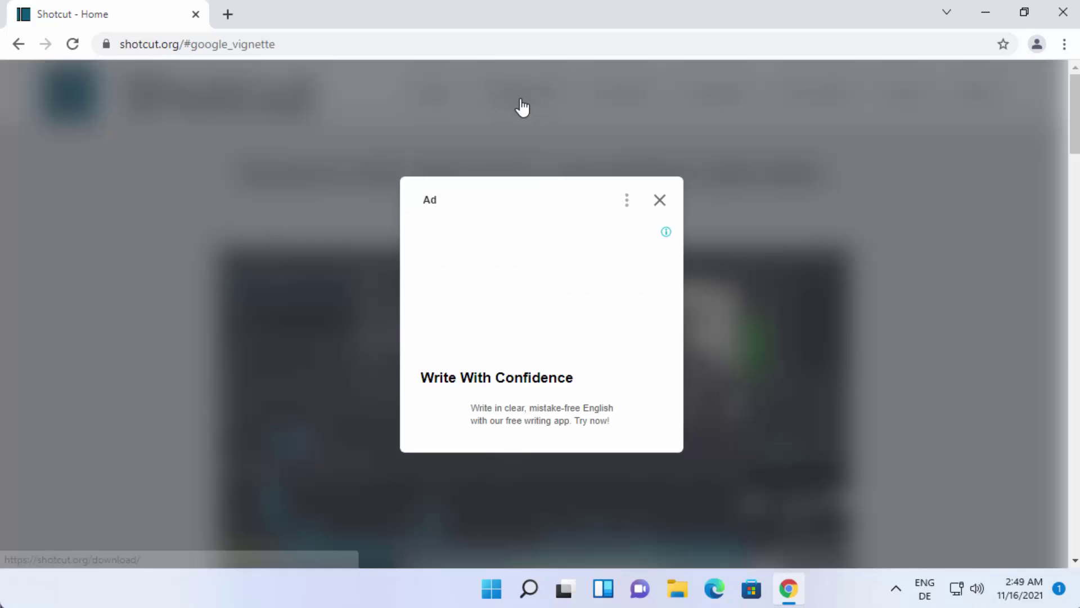
{"action": "left_click", "coordinate": [656, 202]}
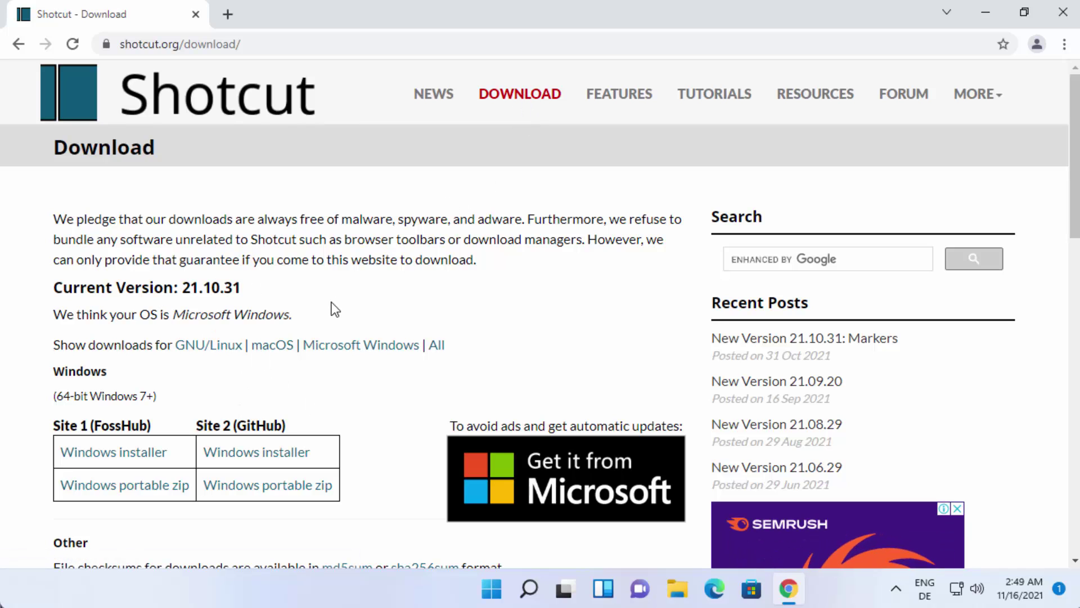
Step: Download shotcut-win64-211031.exe from the GitHub Windows installer link and open it
{"action": "scroll", "coordinate": [362, 303], "scroll_direction": "down", "scroll_amount": 2}
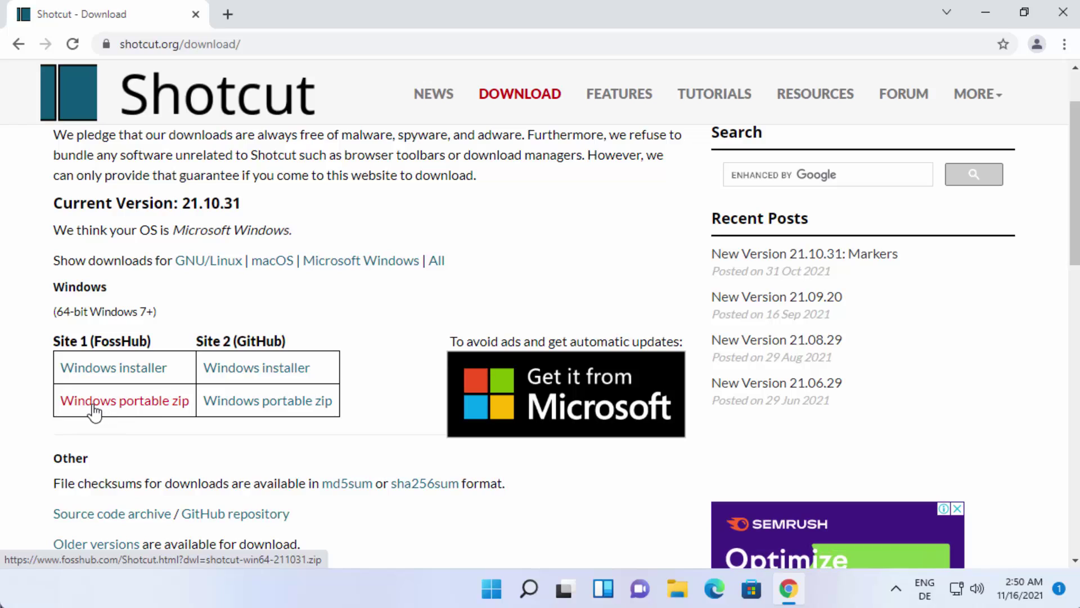
{"action": "left_click", "coordinate": [131, 416]}
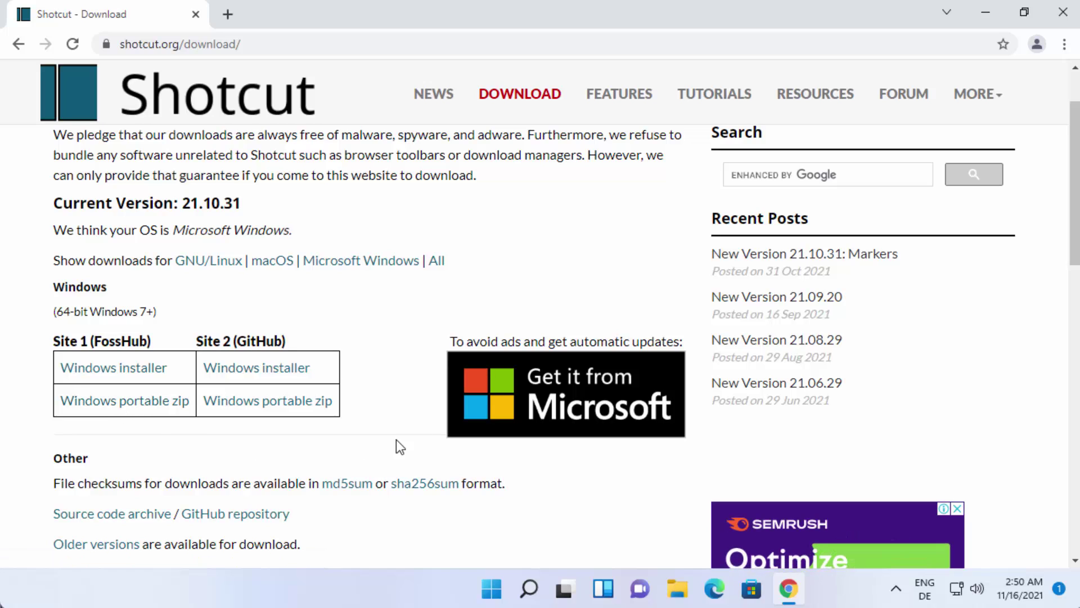
{"action": "left_click", "coordinate": [260, 373]}
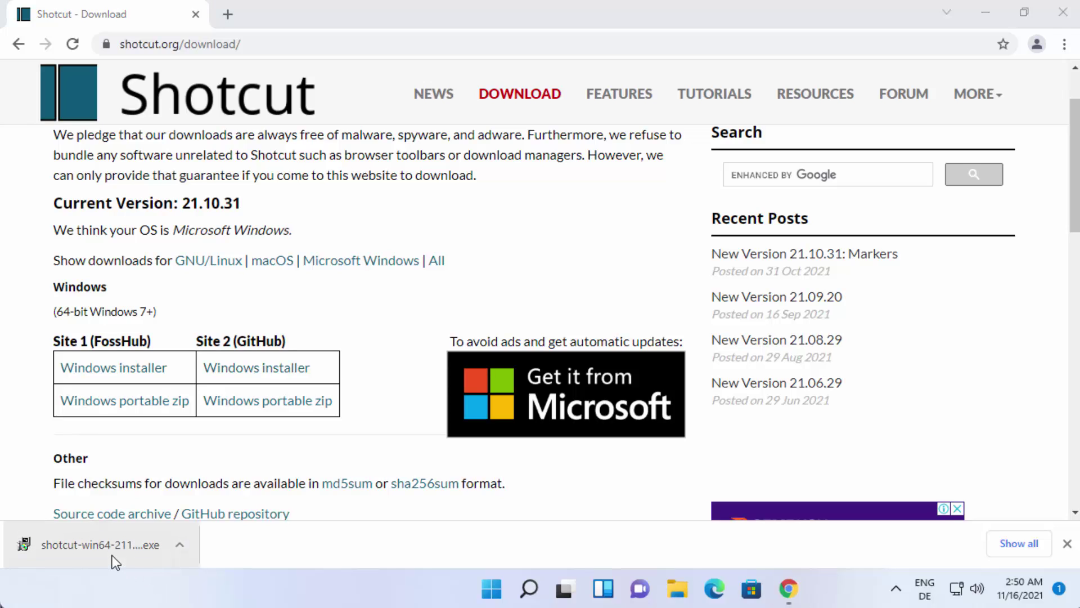
{"action": "left_click", "coordinate": [118, 560]}
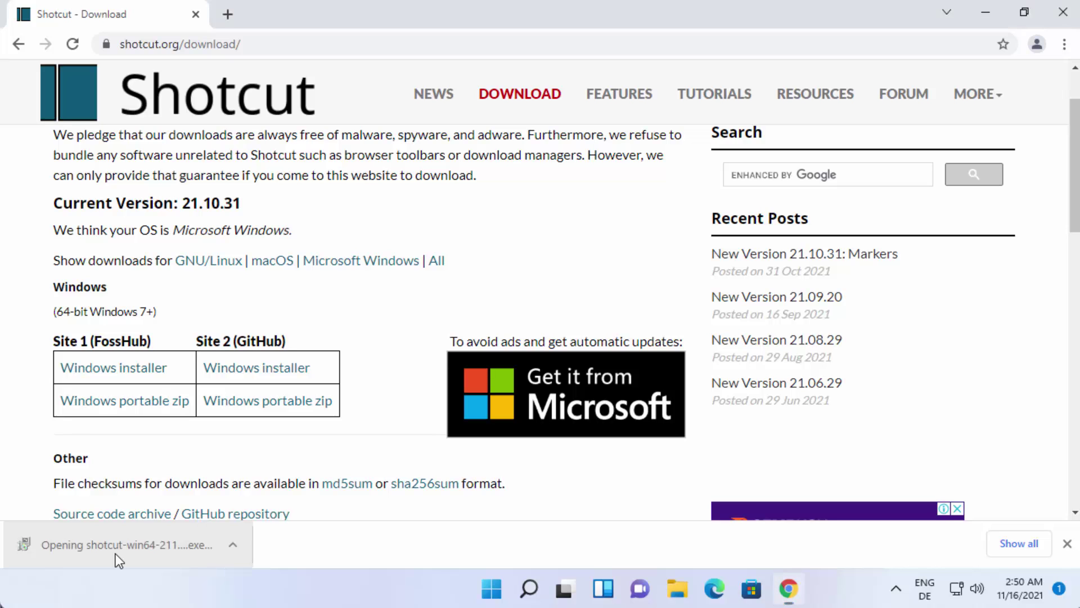
Step: Let the Shotcut installer run past the UAC prompt and accept the GPL license
{"action": "left_click", "coordinate": [988, 14]}
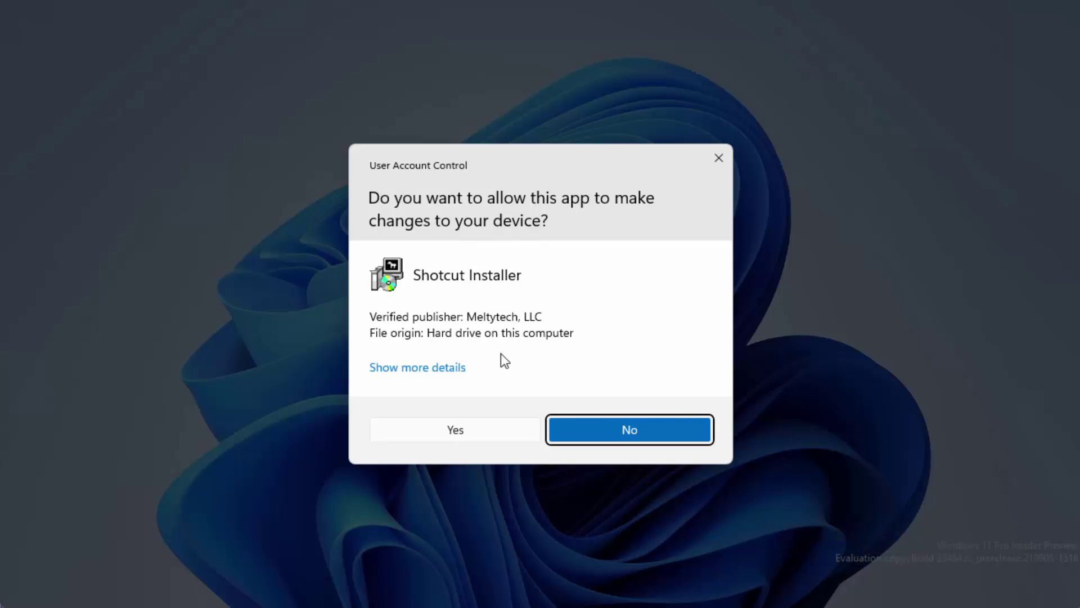
{"action": "left_click", "coordinate": [442, 431]}
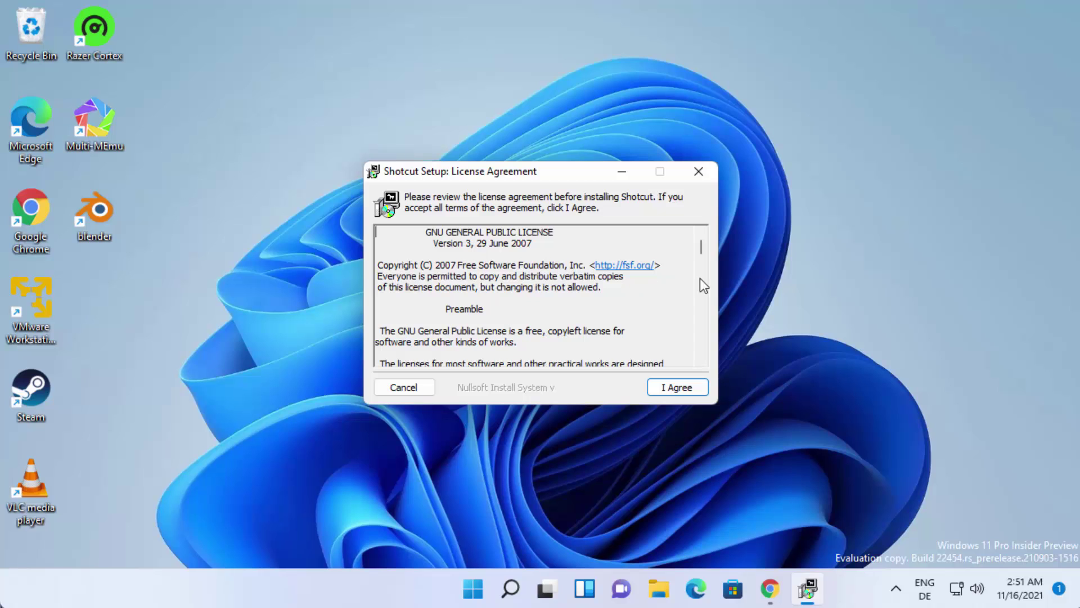
{"action": "left_click_drag", "start_coordinate": [702, 250], "coordinate": [698, 346]}
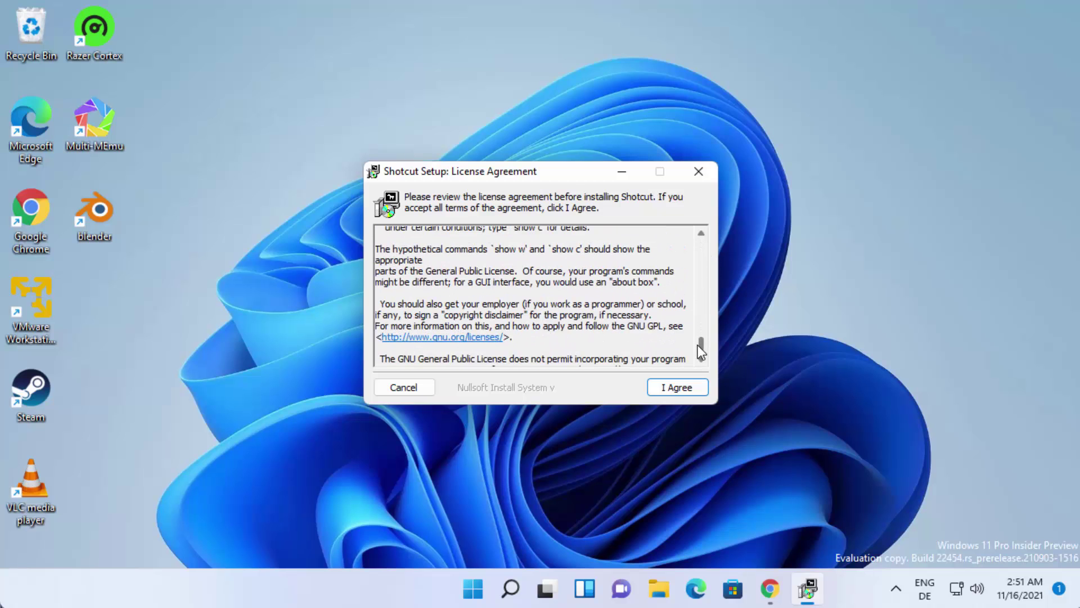
{"action": "left_click", "coordinate": [668, 389]}
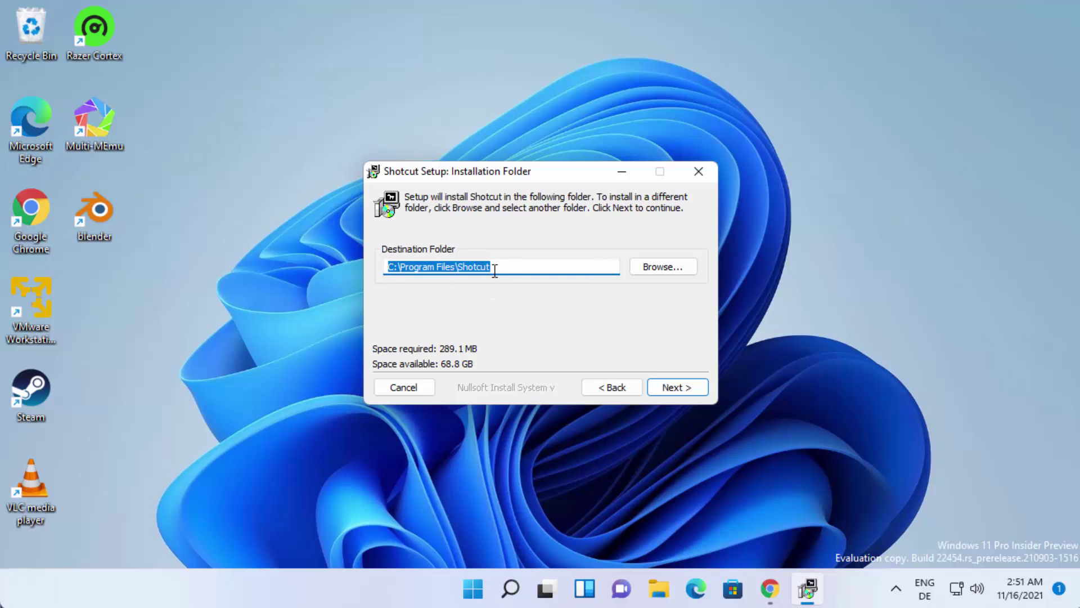
Step: Keep C:\Program Files\Shotcut as the destination folder and continue
{"action": "left_click", "coordinate": [673, 270]}
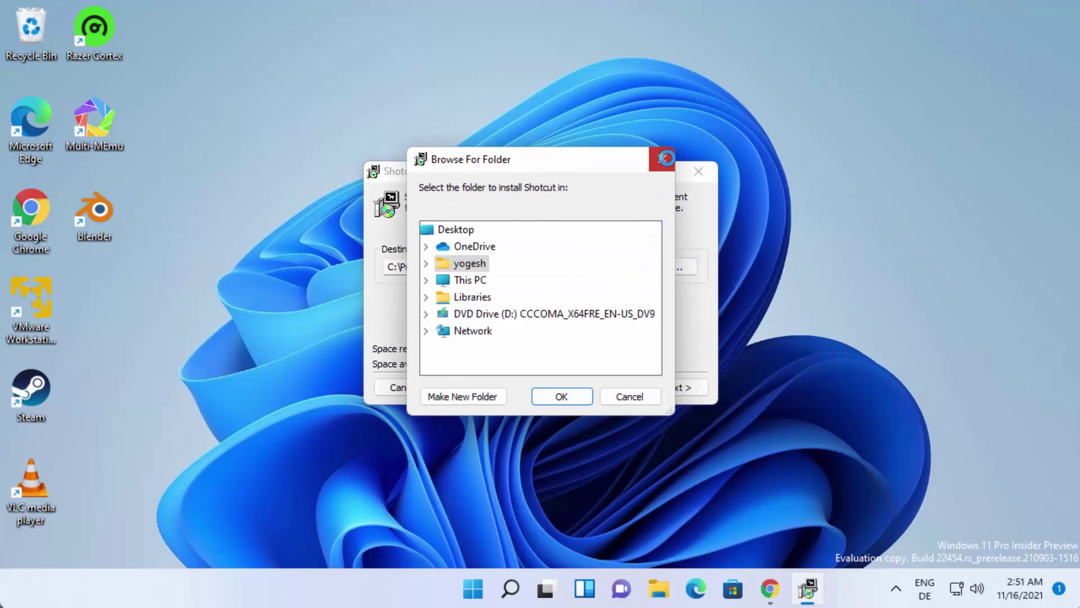
{"action": "left_click", "coordinate": [662, 159]}
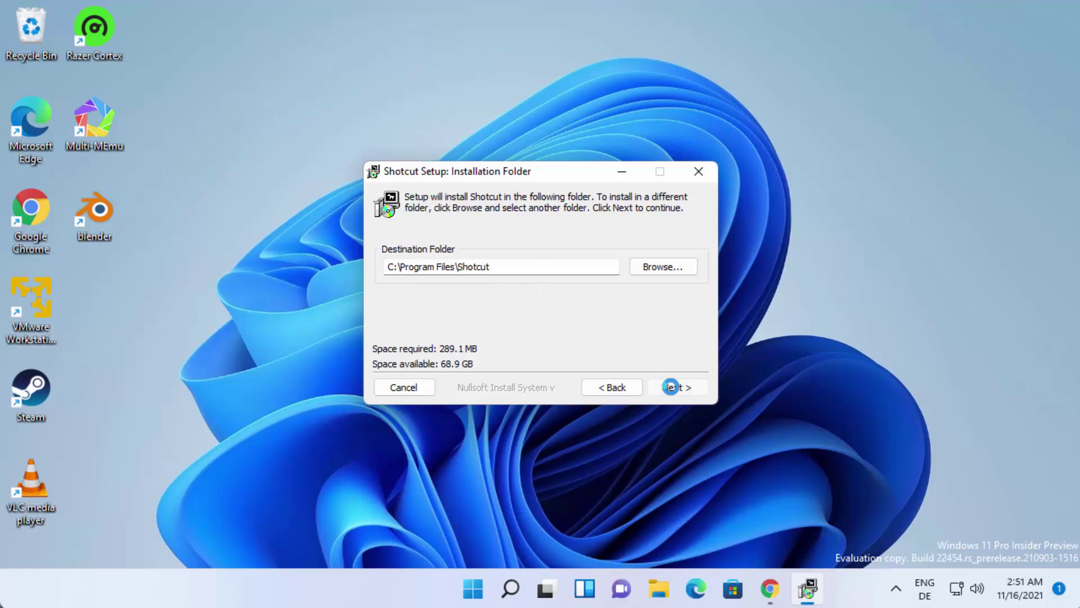
{"action": "left_click", "coordinate": [672, 387]}
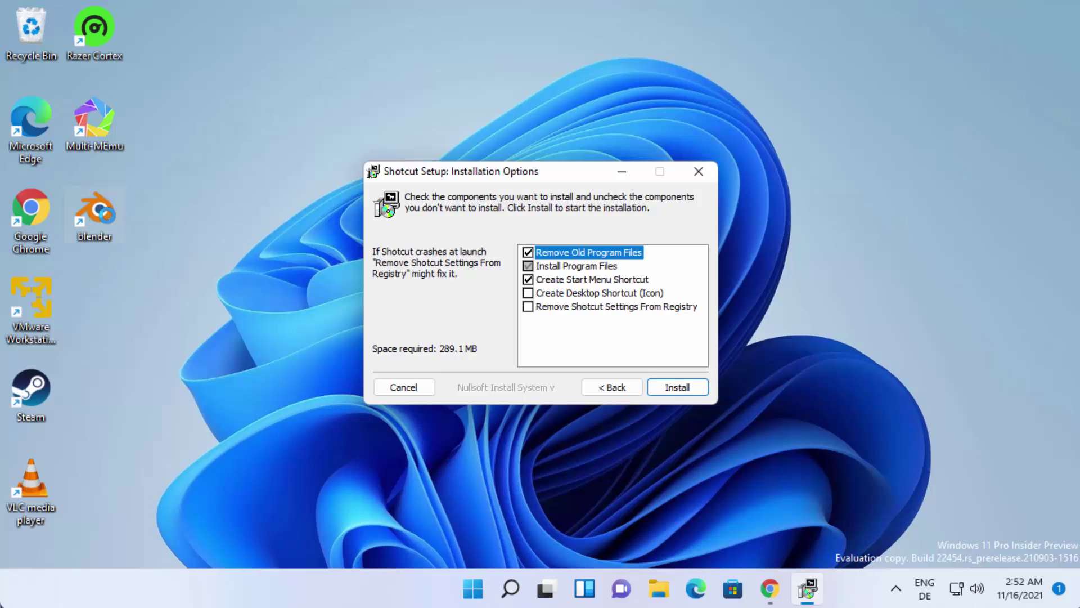
Step: Add a desktop shortcut, install Shotcut to C:\Program Files\Shotcut, and close the finished setup
{"action": "left_click", "coordinate": [529, 289]}
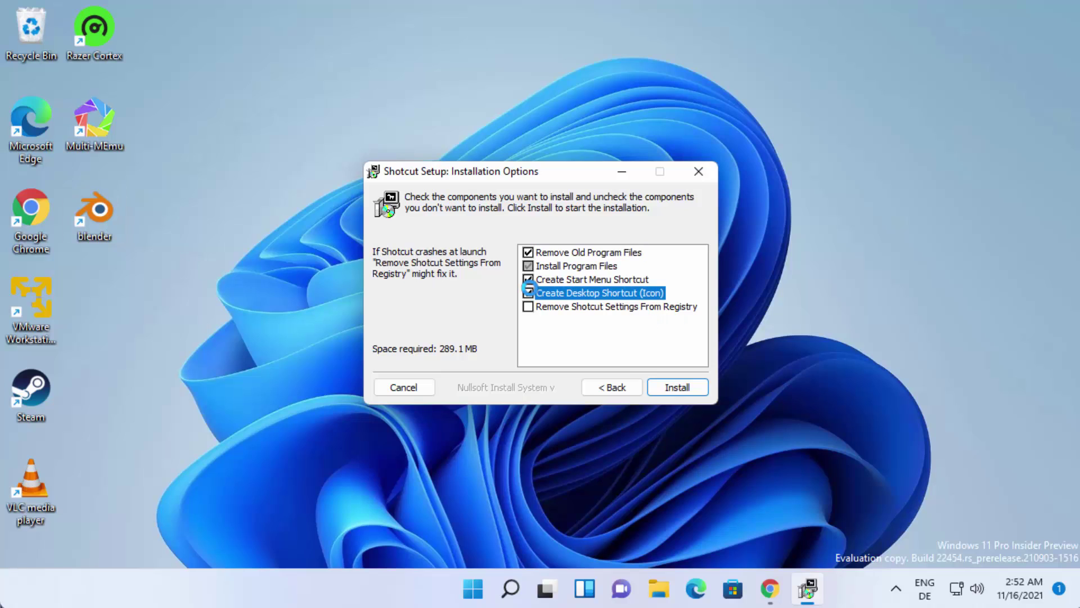
{"action": "left_click", "coordinate": [678, 386]}
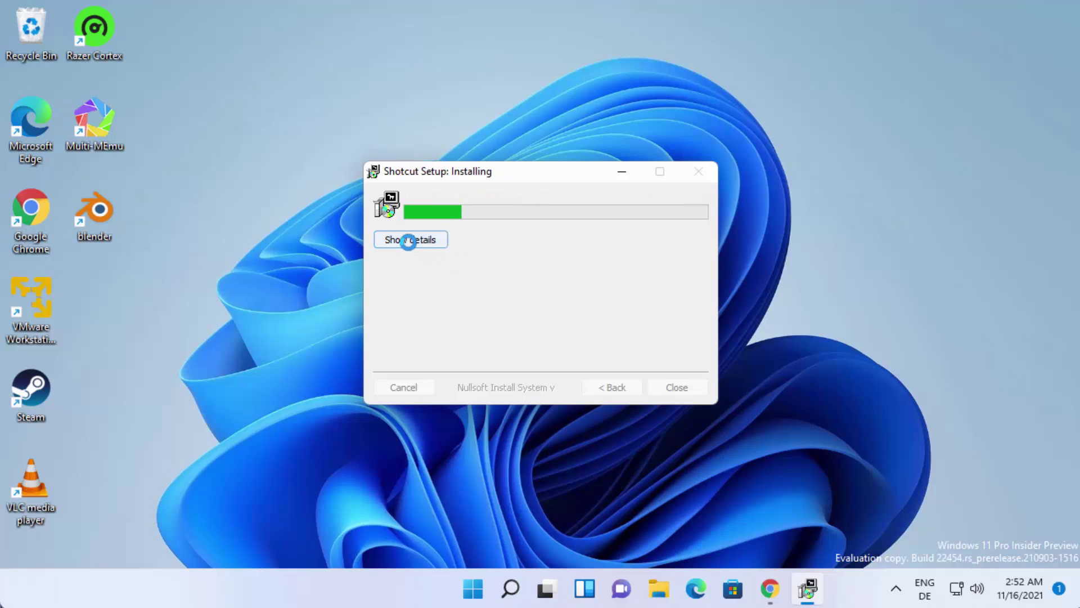
{"action": "left_click", "coordinate": [408, 240]}
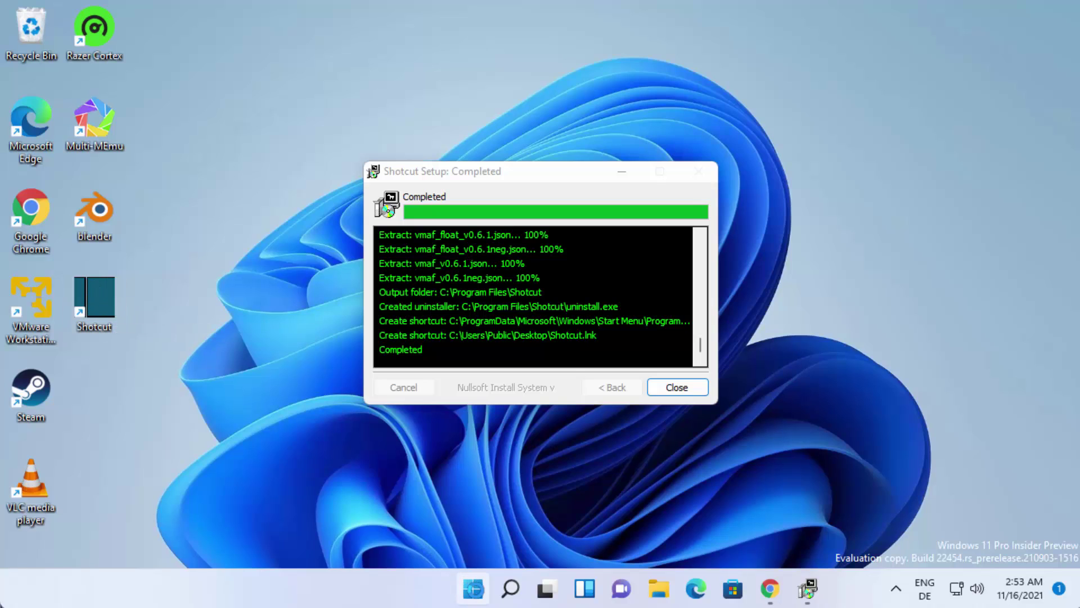
{"action": "left_click", "coordinate": [473, 589]}
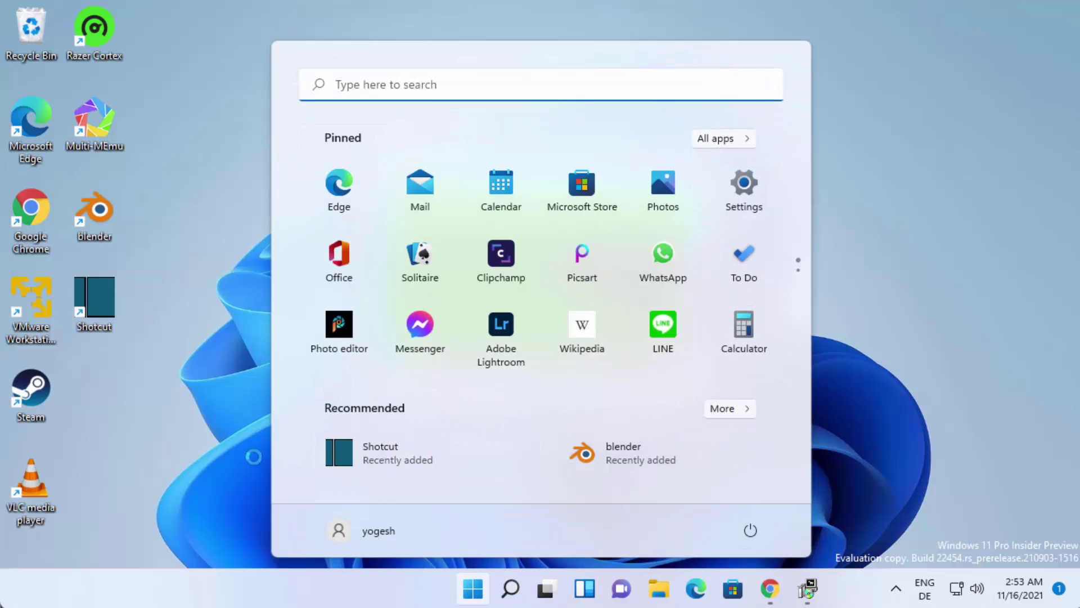
{"action": "left_click", "coordinate": [253, 456]}
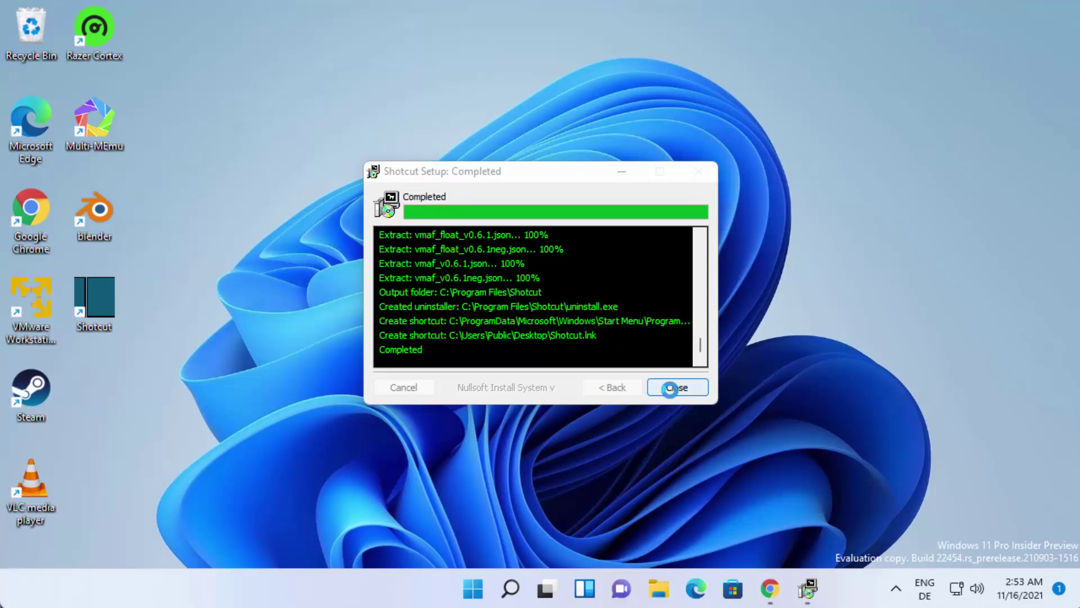
{"action": "left_click", "coordinate": [670, 389]}
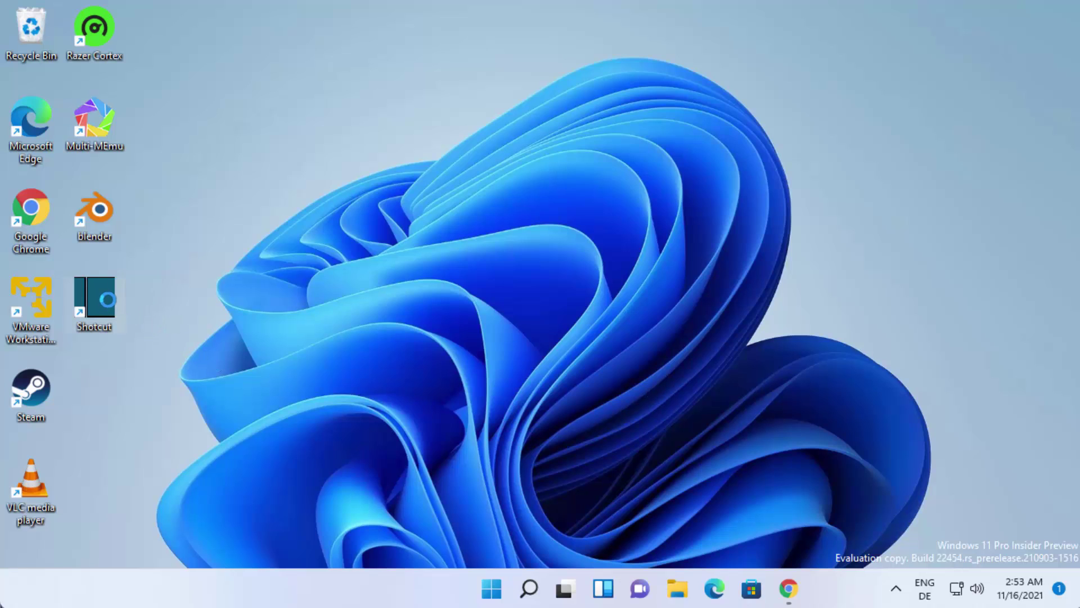
Step: Launch Shotcut from the desktop, maximize it, and open sample.mp4 from Videos
{"action": "double_click", "coordinate": [107, 299]}
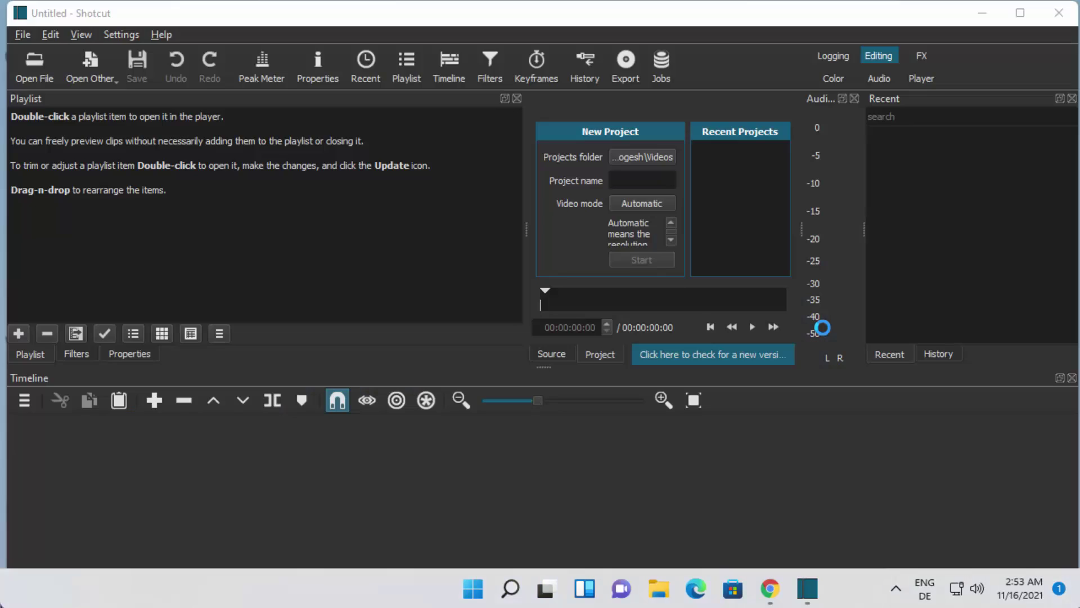
{"action": "left_click", "coordinate": [1020, 13]}
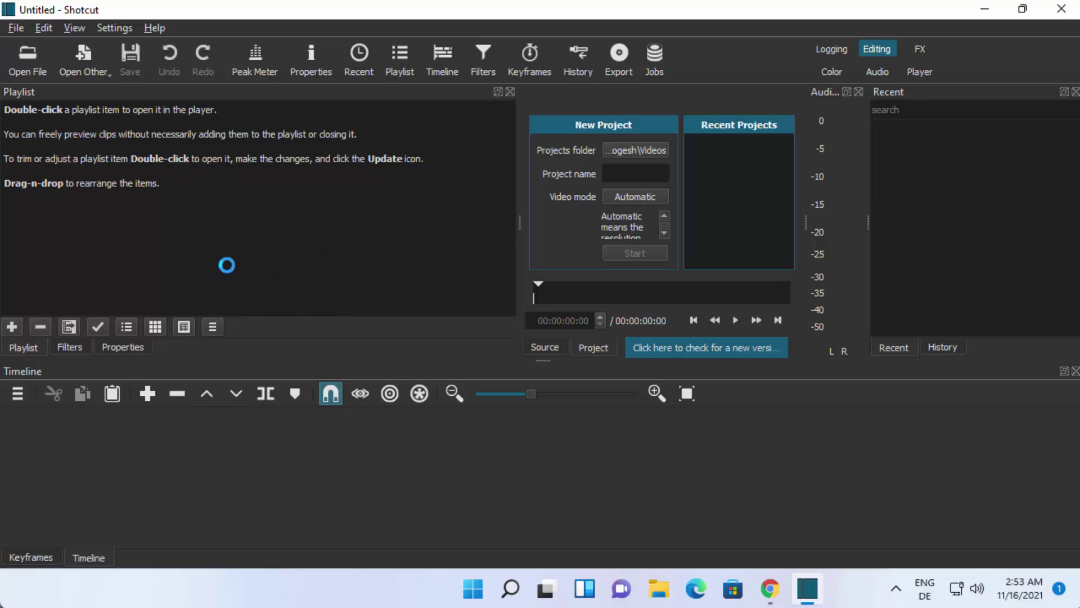
{"action": "left_click", "coordinate": [23, 67]}
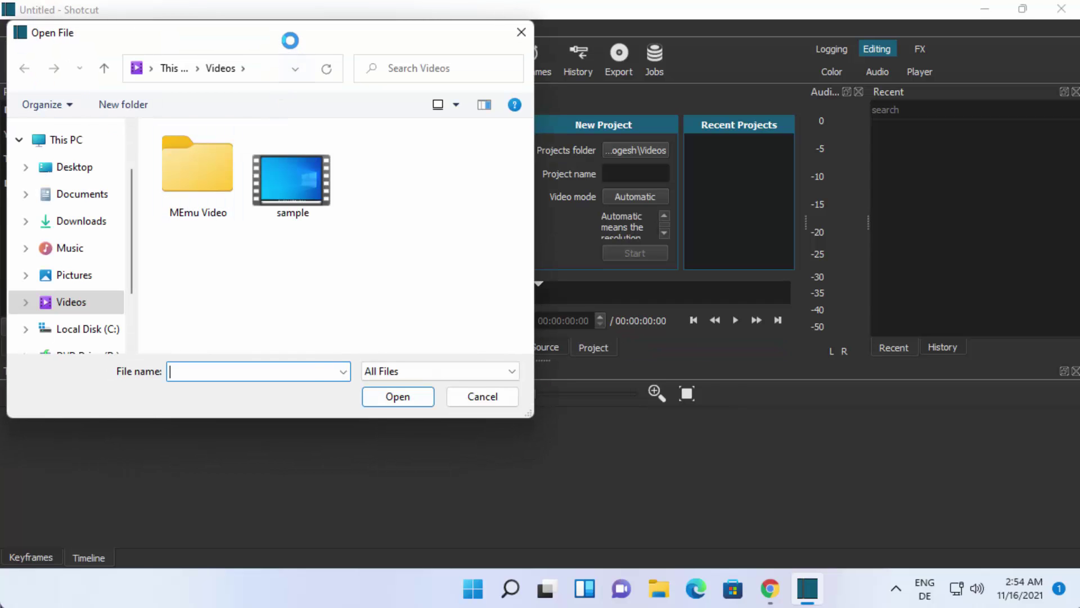
{"action": "left_click_drag", "start_coordinate": [290, 39], "coordinate": [464, 74]}
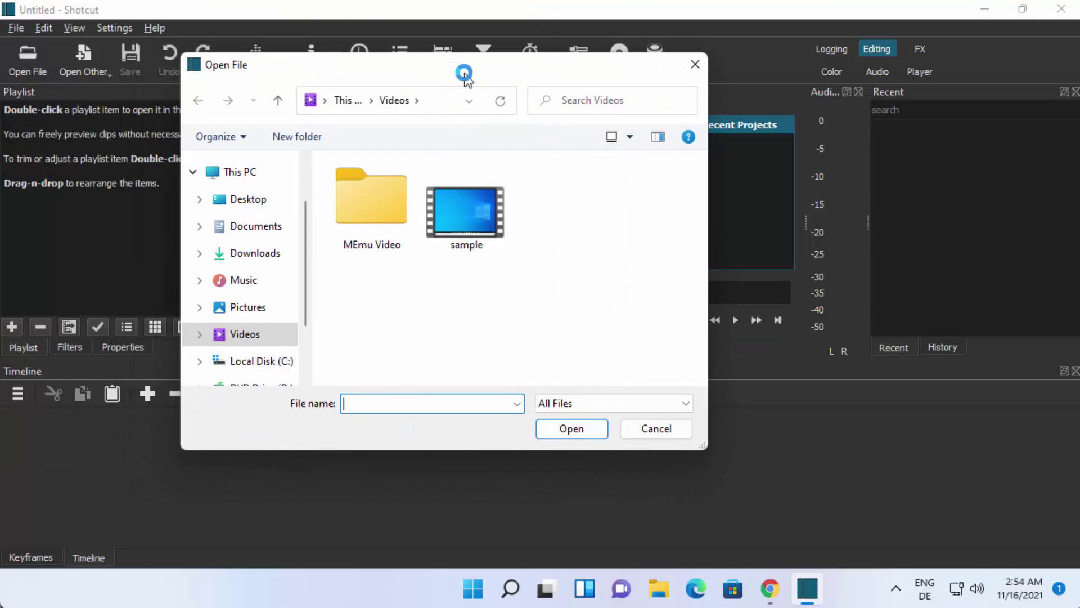
{"action": "left_click", "coordinate": [457, 218]}
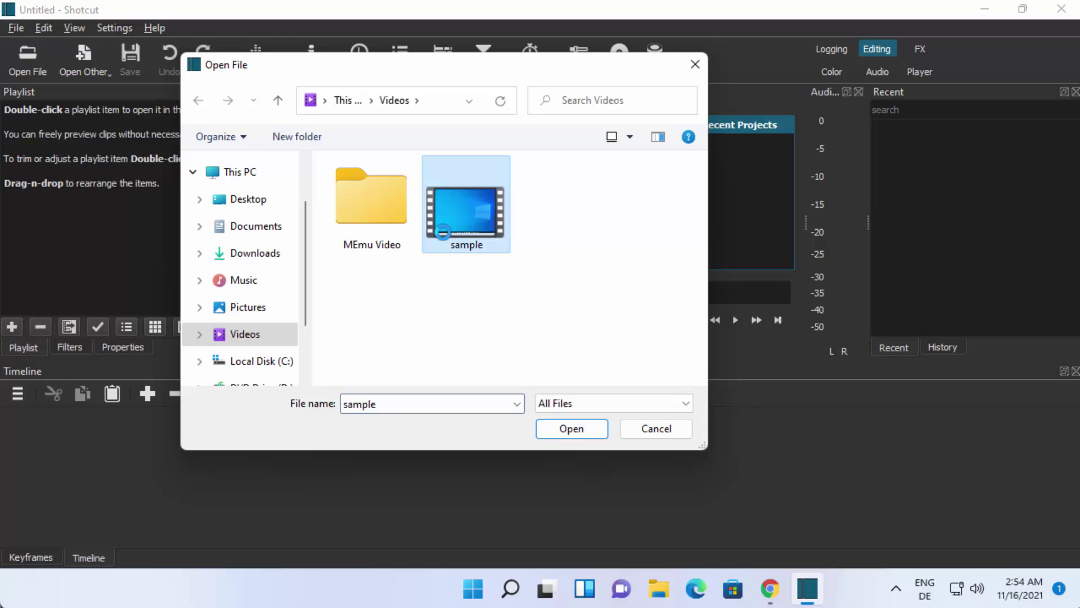
{"action": "left_click", "coordinate": [561, 426]}
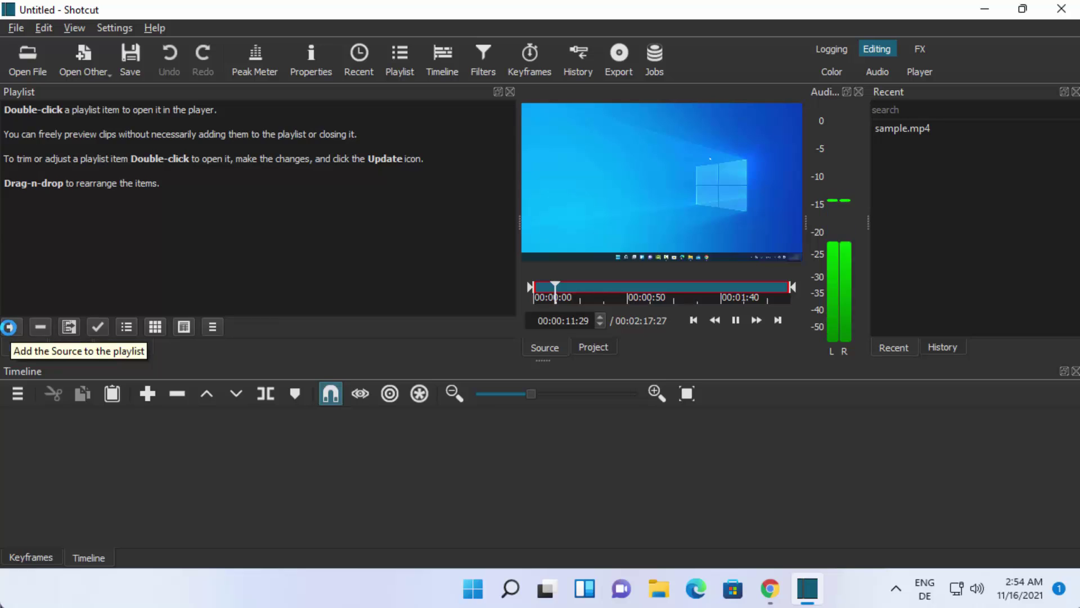
Step: Add sample.mp4 to the playlist and append it to track V1
{"action": "left_click", "coordinate": [9, 327]}
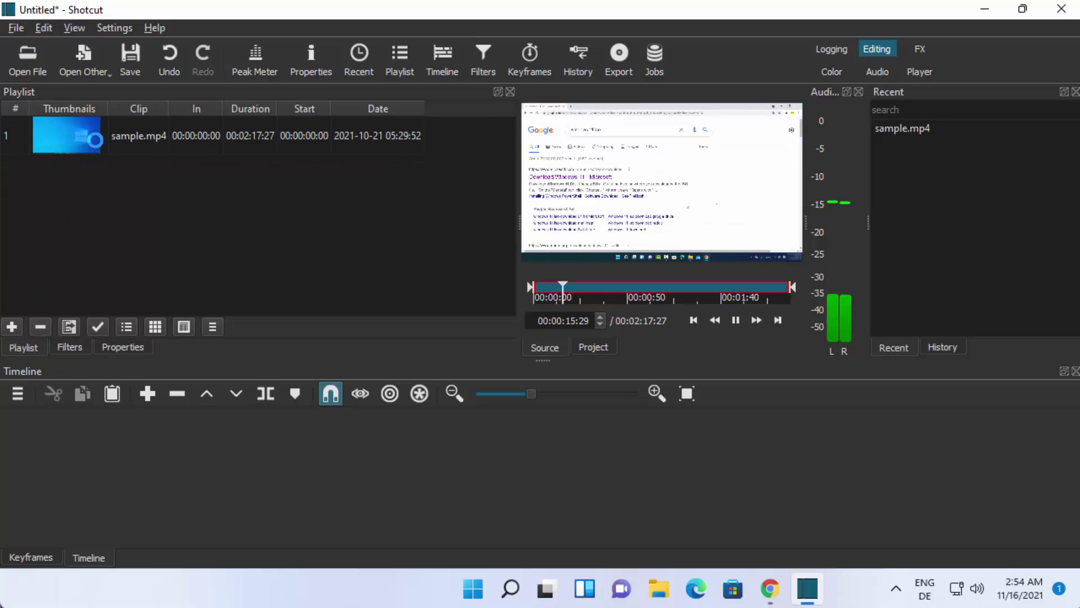
{"action": "left_click", "coordinate": [68, 140]}
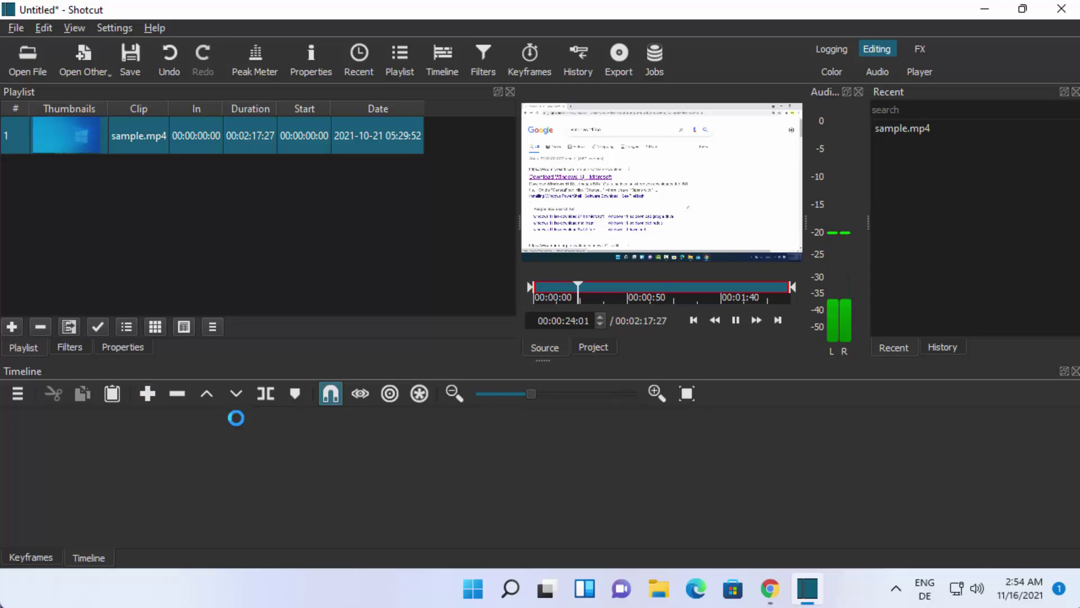
{"action": "left_click", "coordinate": [148, 394]}
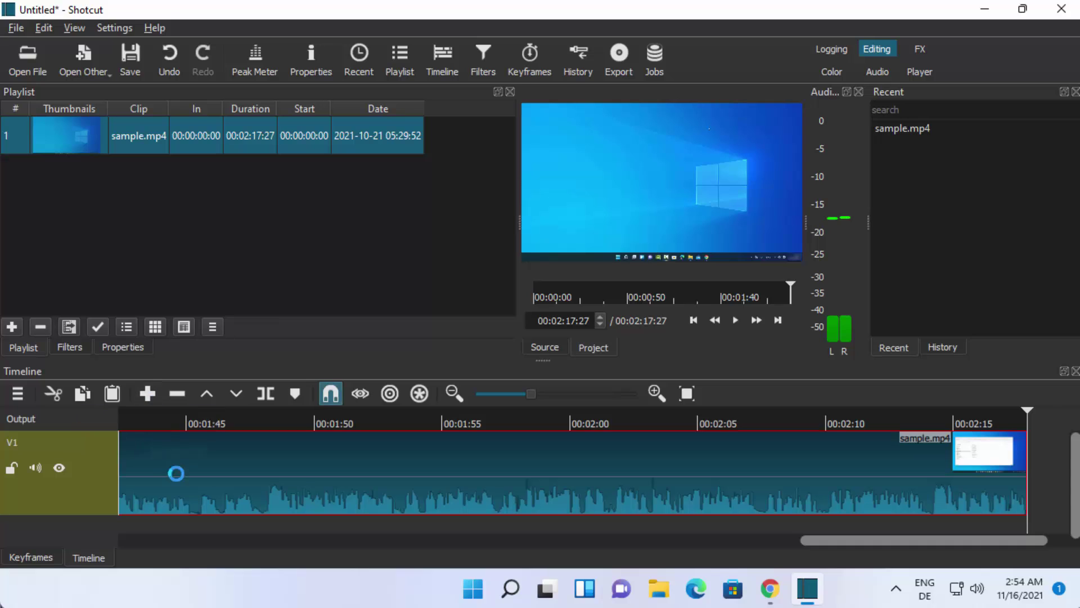
Step: Split the clip at 00:01:44:01 and select the short first piece
{"action": "left_click", "coordinate": [160, 418]}
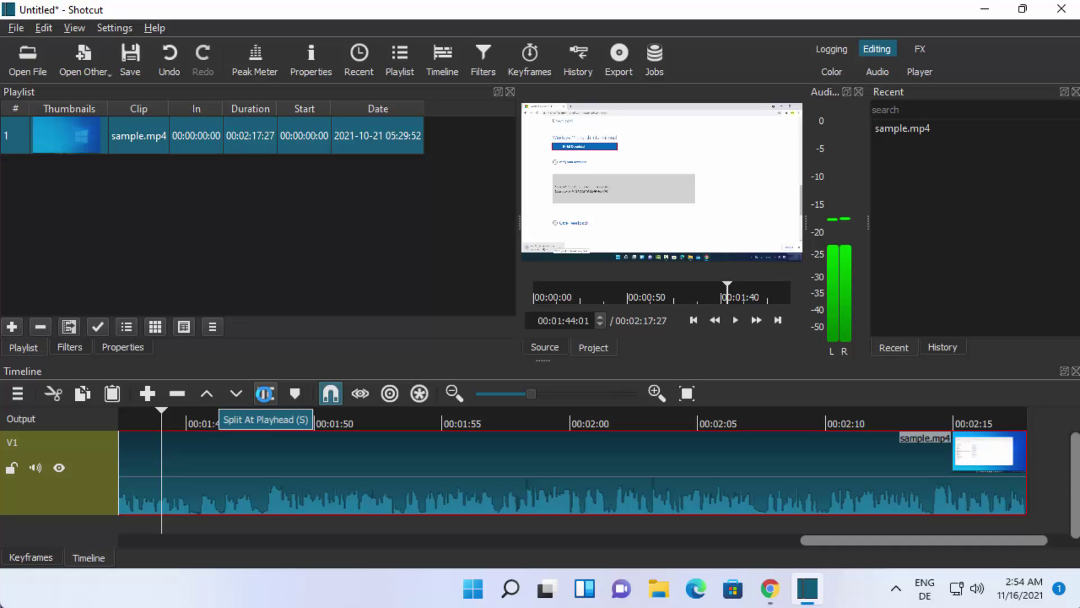
{"action": "left_click", "coordinate": [266, 393]}
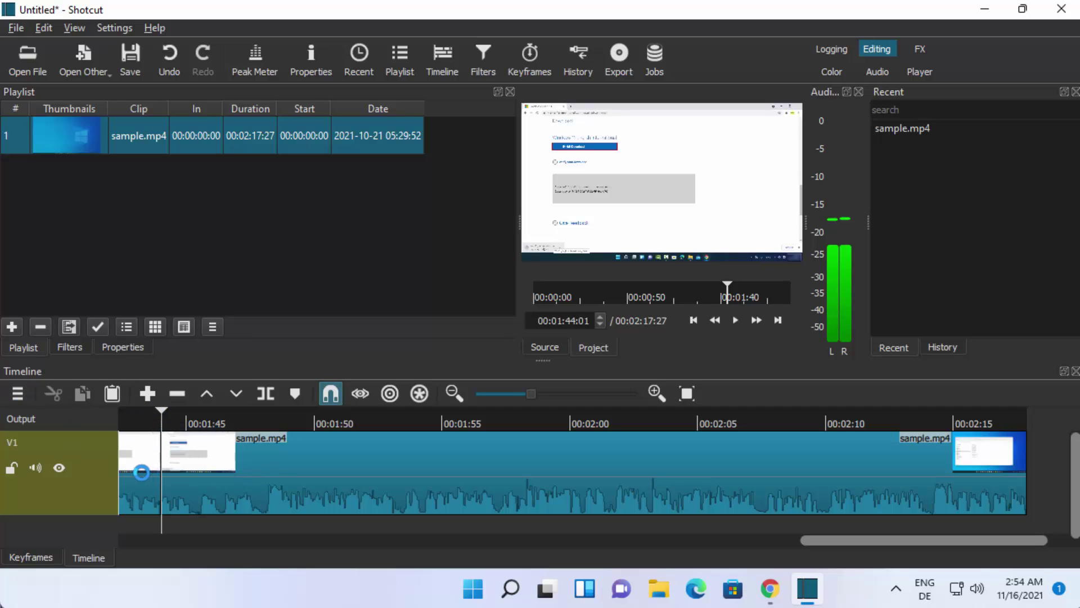
{"action": "left_click", "coordinate": [139, 472]}
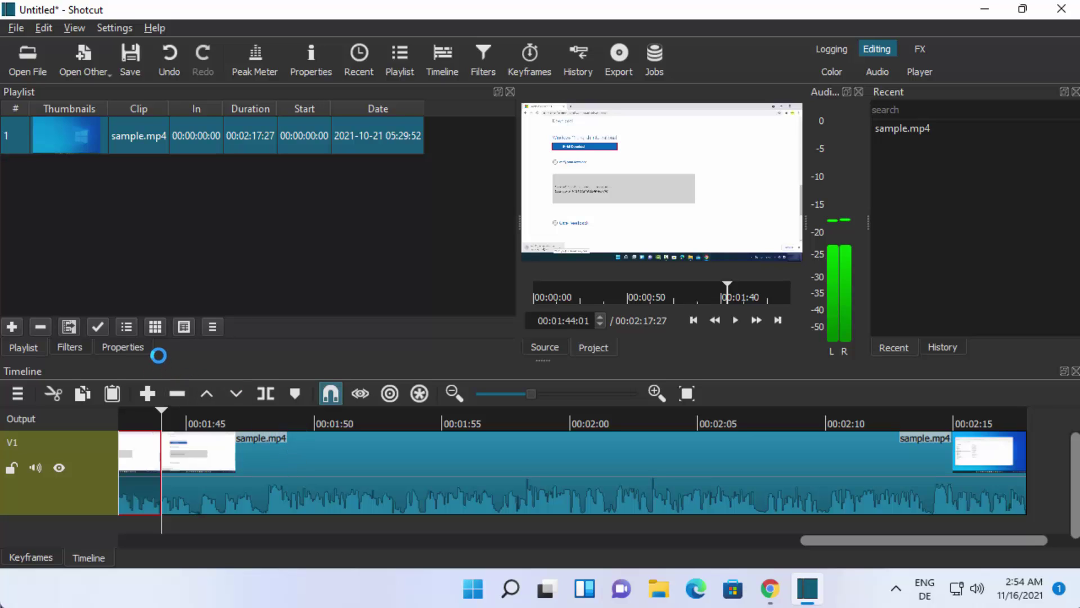
Step: Select the H.264 High Profile export preset, keeping mp4 as the format
{"action": "left_click", "coordinate": [616, 63]}
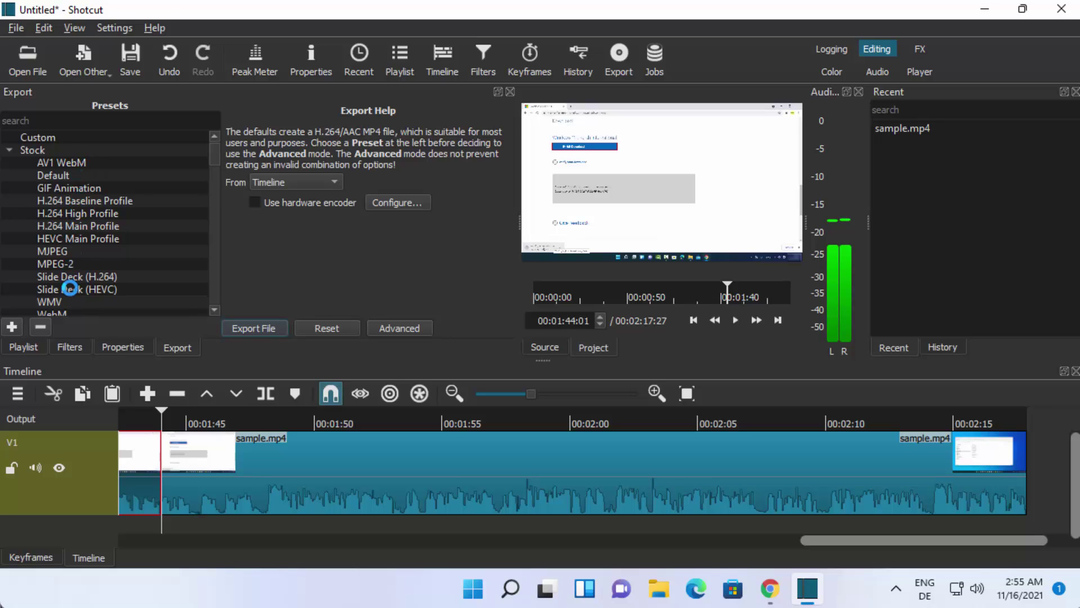
{"action": "left_click", "coordinate": [79, 213]}
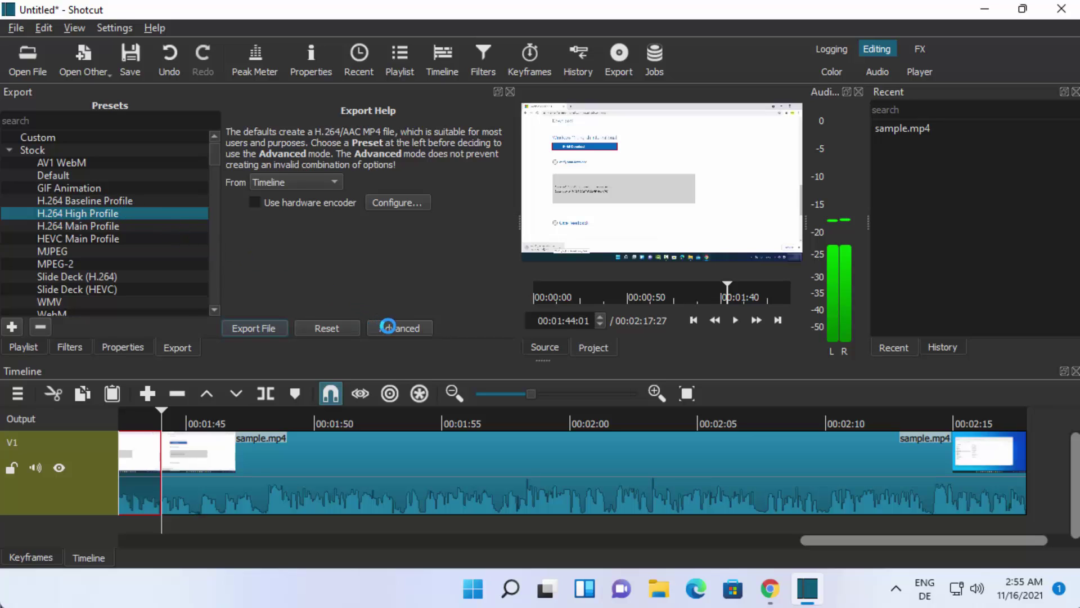
{"action": "left_click", "coordinate": [388, 326]}
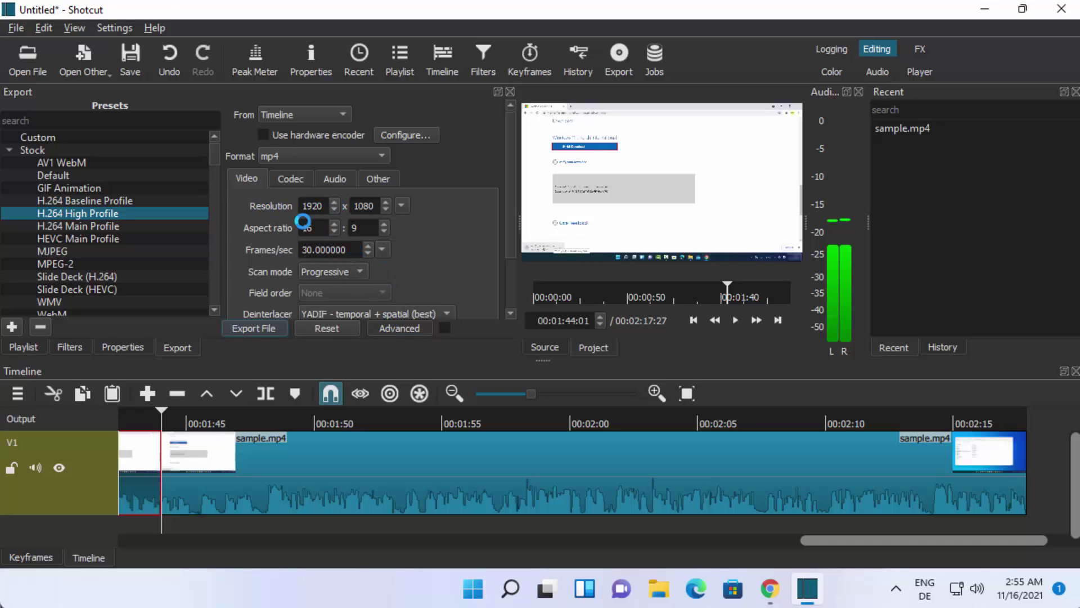
{"action": "left_click", "coordinate": [311, 159]}
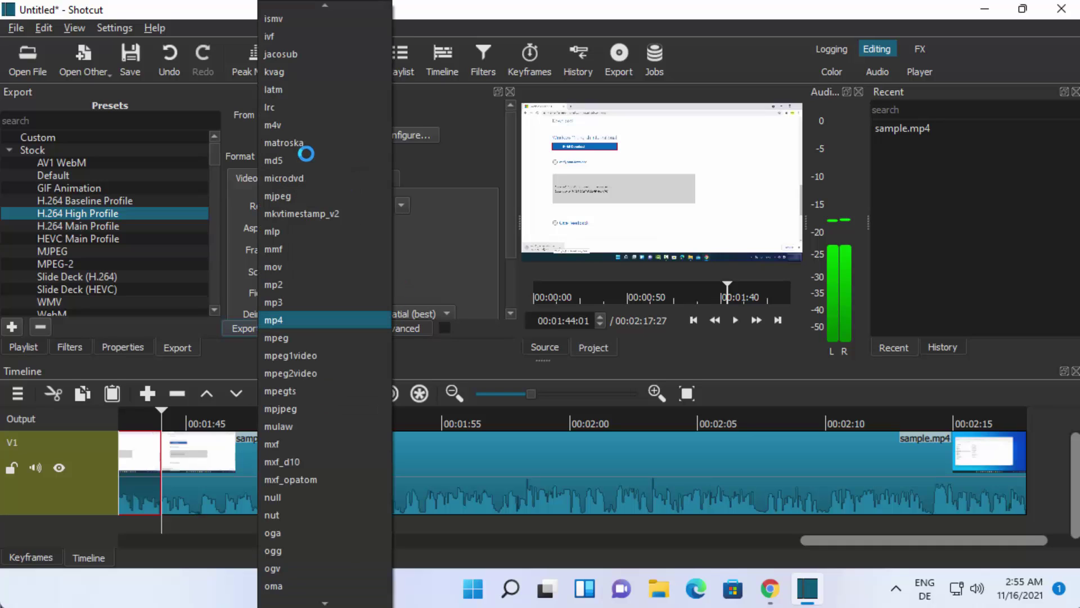
{"action": "left_click", "coordinate": [452, 167]}
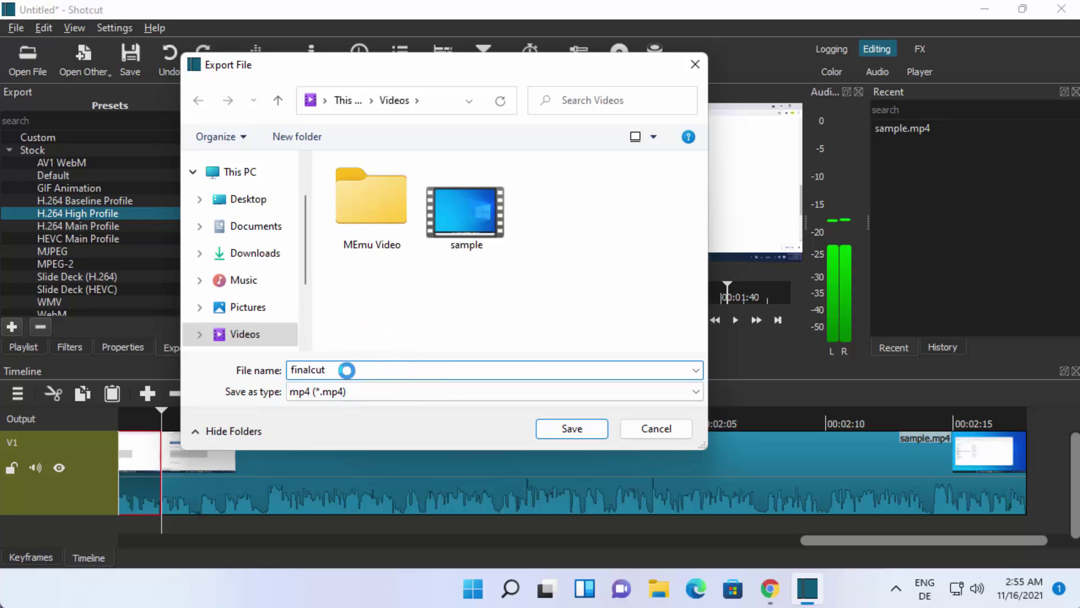
Step: Save the export as finalcut.mp4 to start the encoding job
{"action": "left_click", "coordinate": [552, 426]}
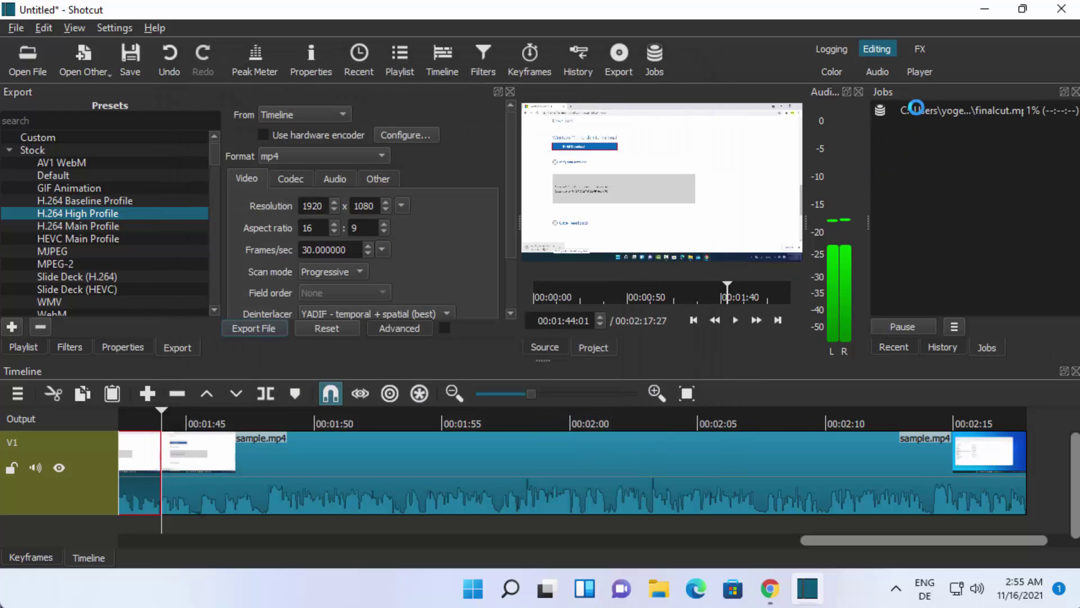